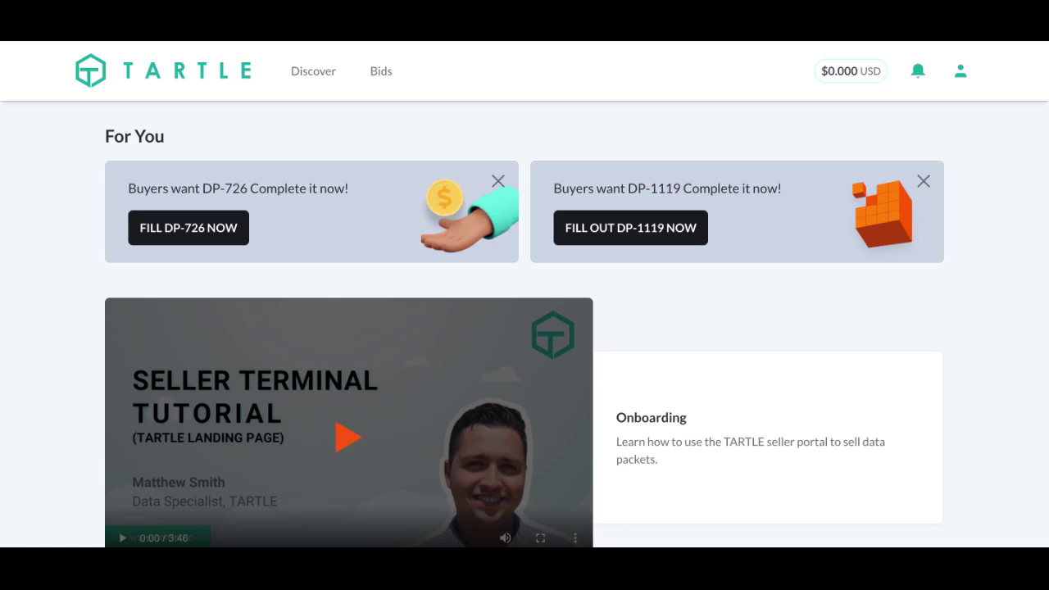
# - Browse the Discover category tiles, including Travel, Hospitality, Technology and Automotive, then return to the top
pyautogui.click(317, 80)
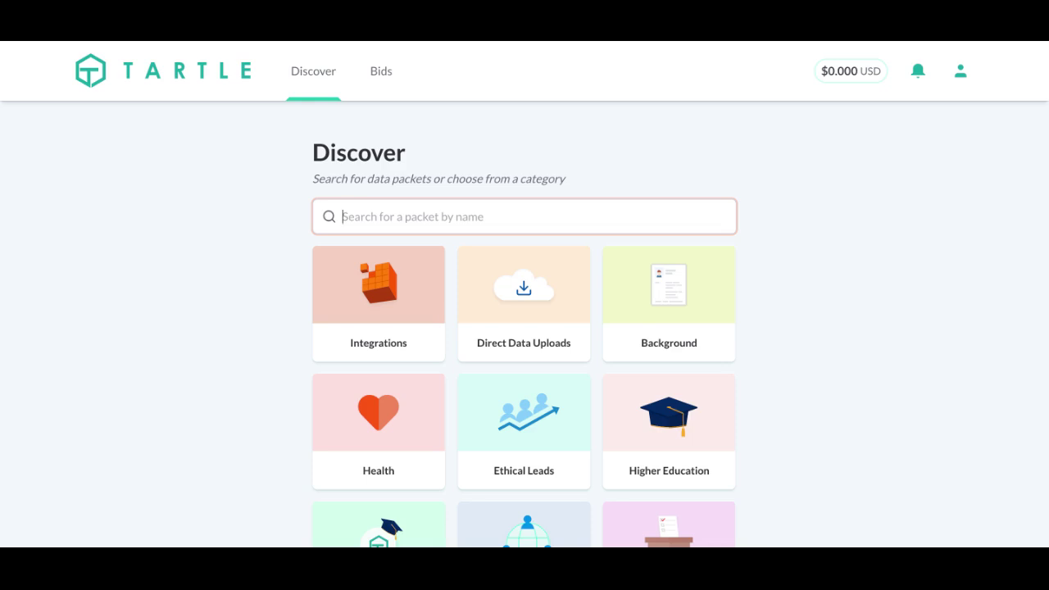
pyautogui.scroll(-1, 852, 241)
pyautogui.scroll(-1, 853, 241)
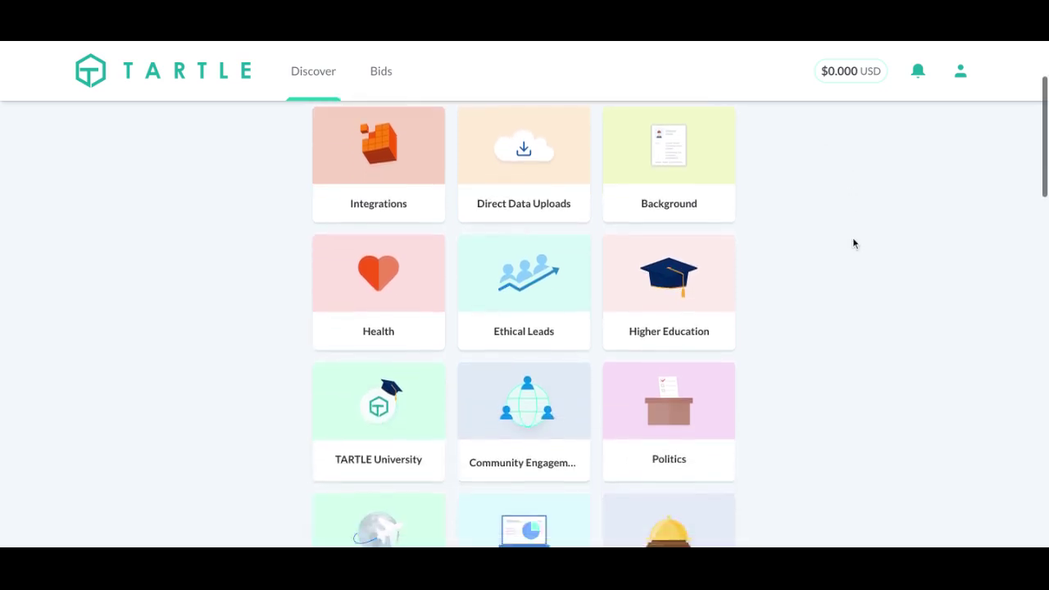
pyautogui.scroll(-1, 852, 241)
pyautogui.scroll(-1, 853, 244)
pyautogui.scroll(-1, 852, 244)
pyautogui.scroll(-1, 853, 244)
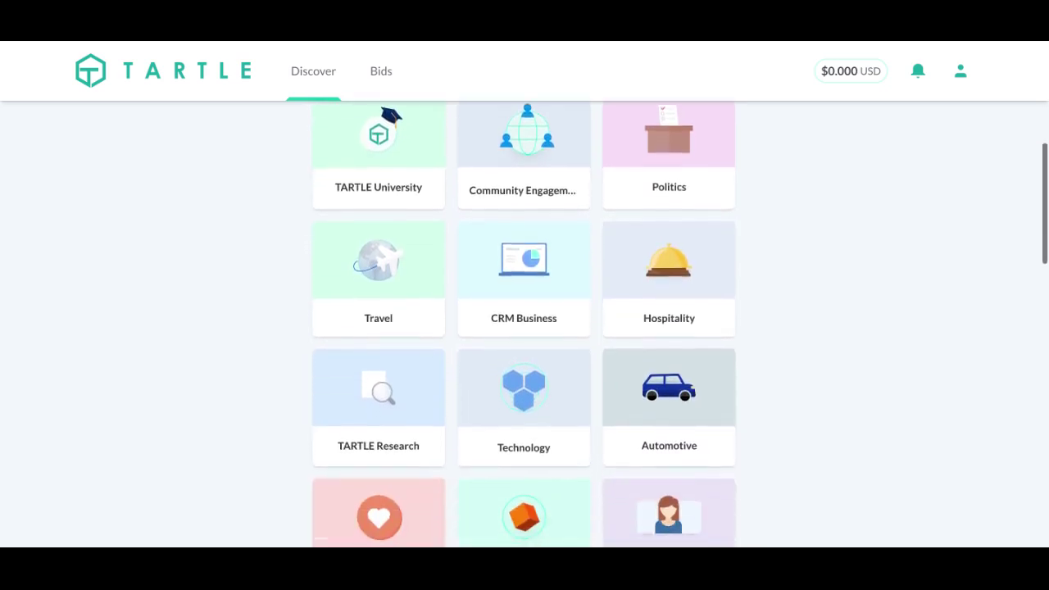
pyautogui.scroll(-1, 853, 243)
pyautogui.scroll(1, 525, 325)
pyautogui.scroll(1, 525, 325)
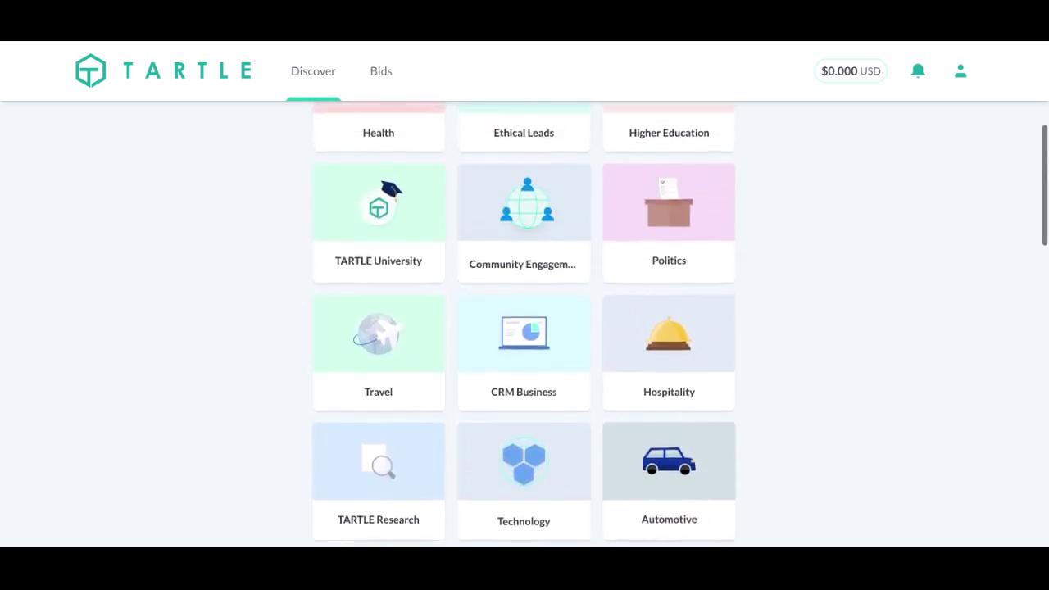
pyautogui.scroll(2, 524, 324)
pyautogui.scroll(2, 524, 324)
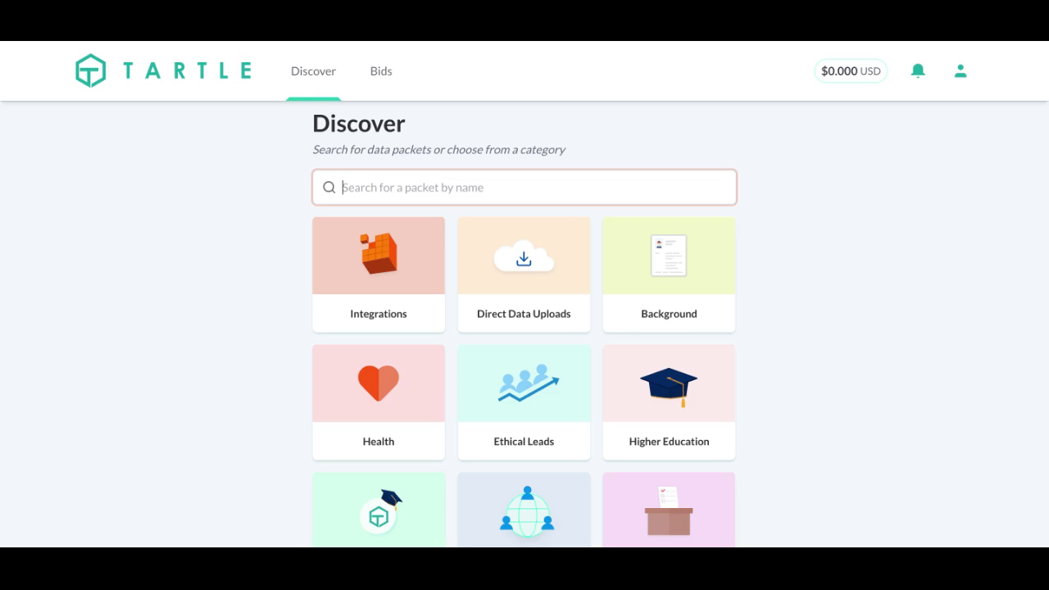
# - Confirm the Integrations Saved and Published tabs are empty, then scroll the Unopened packets list
pyautogui.click(405, 254)
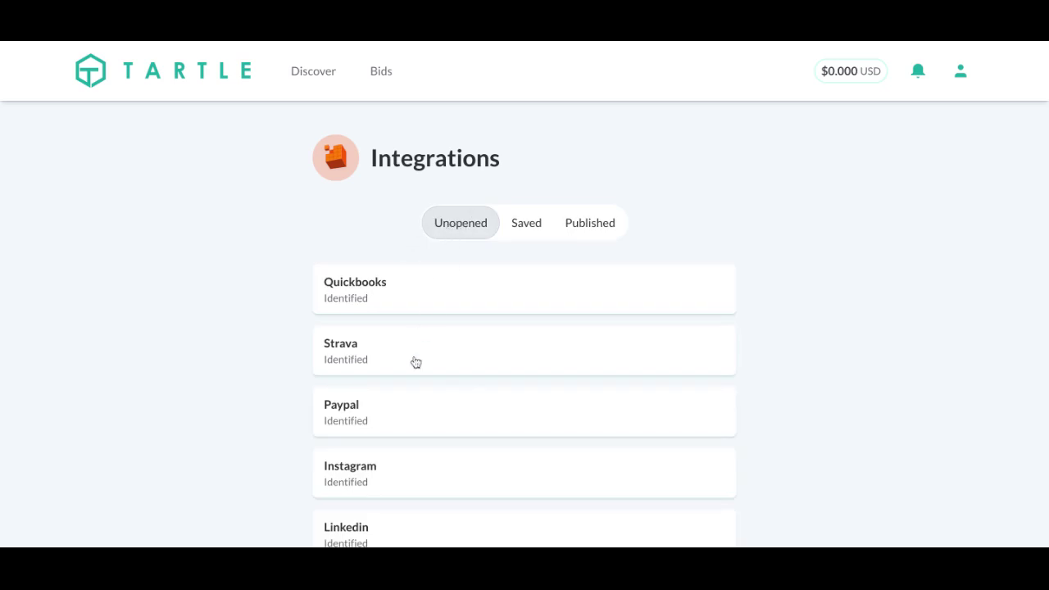
pyautogui.click(524, 224)
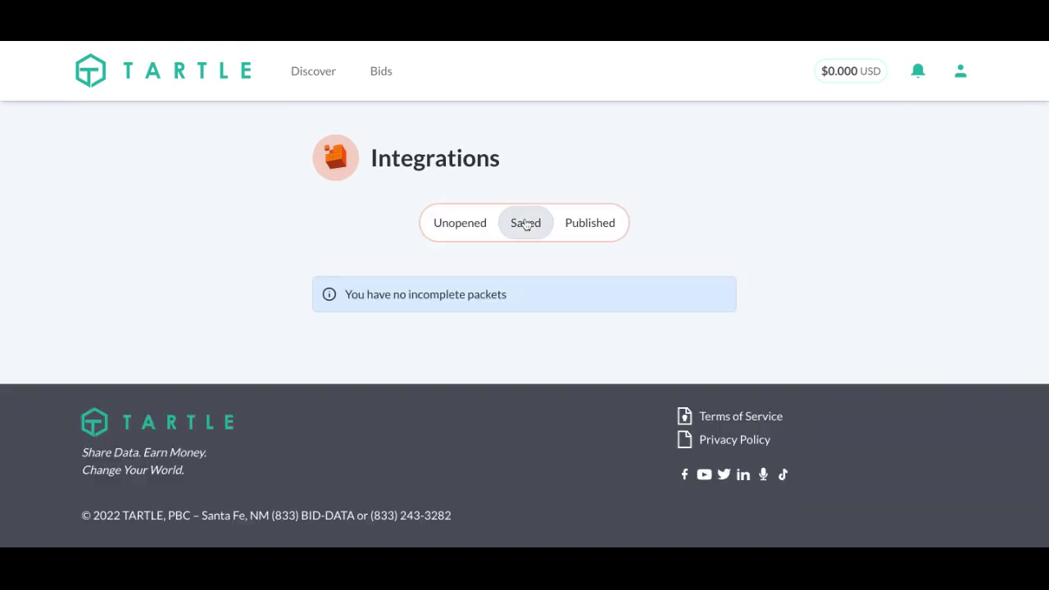
pyautogui.click(592, 235)
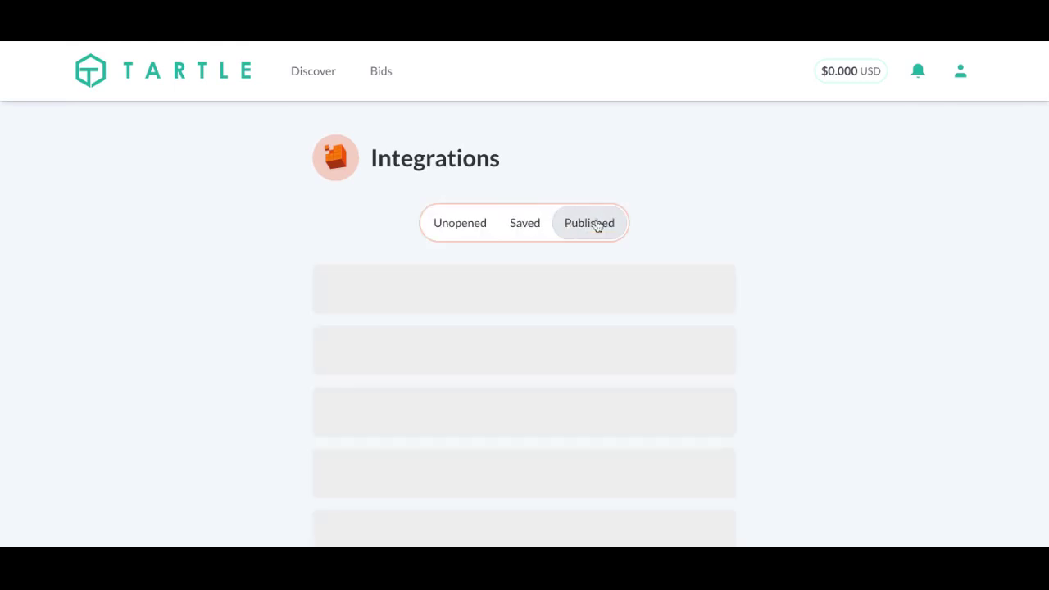
pyautogui.click(472, 234)
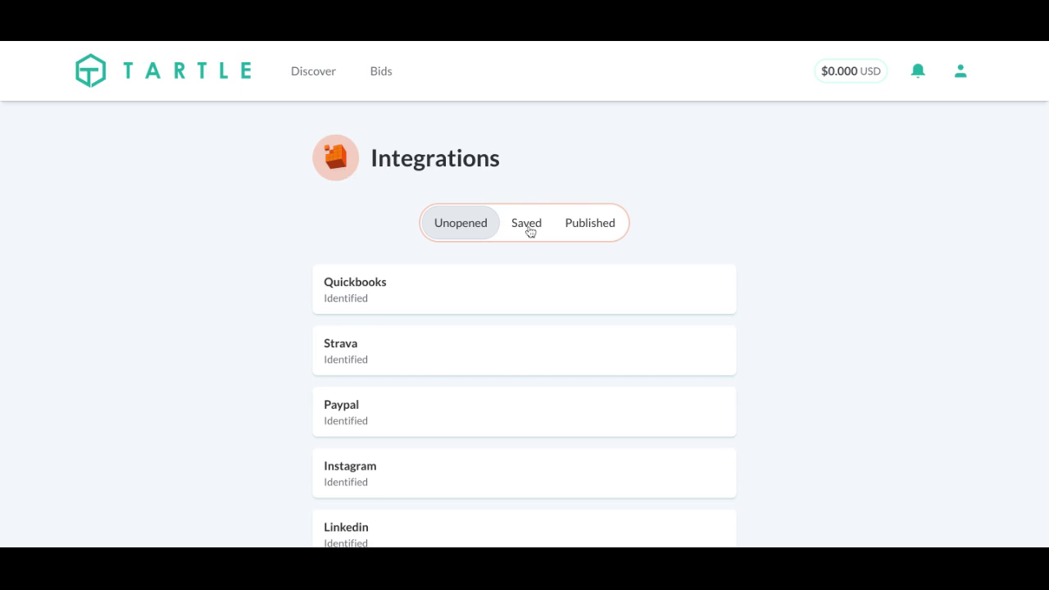
pyautogui.scroll(-1, 479, 160)
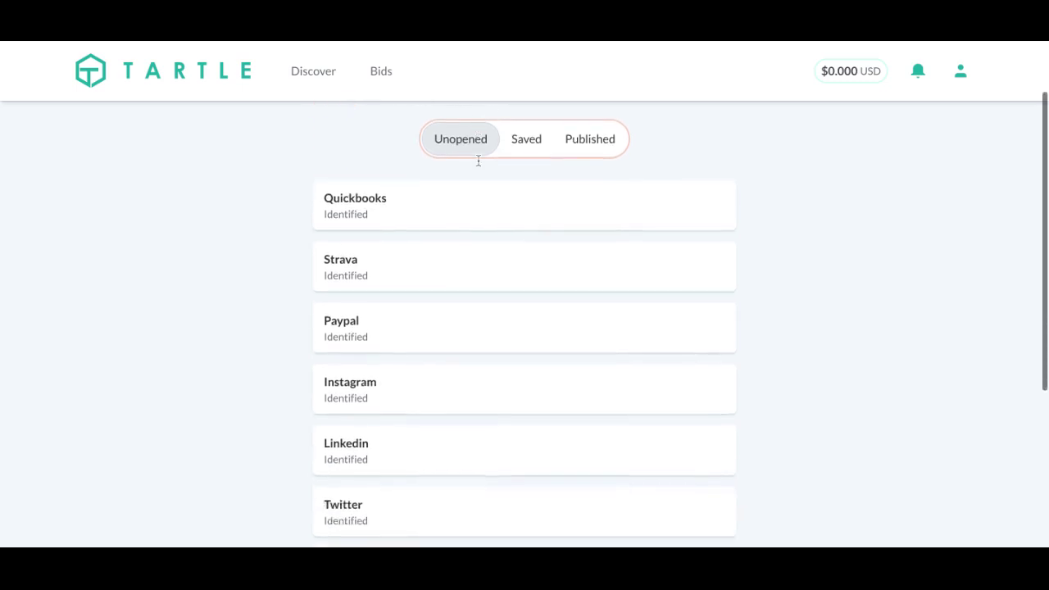
pyautogui.scroll(-1, 480, 159)
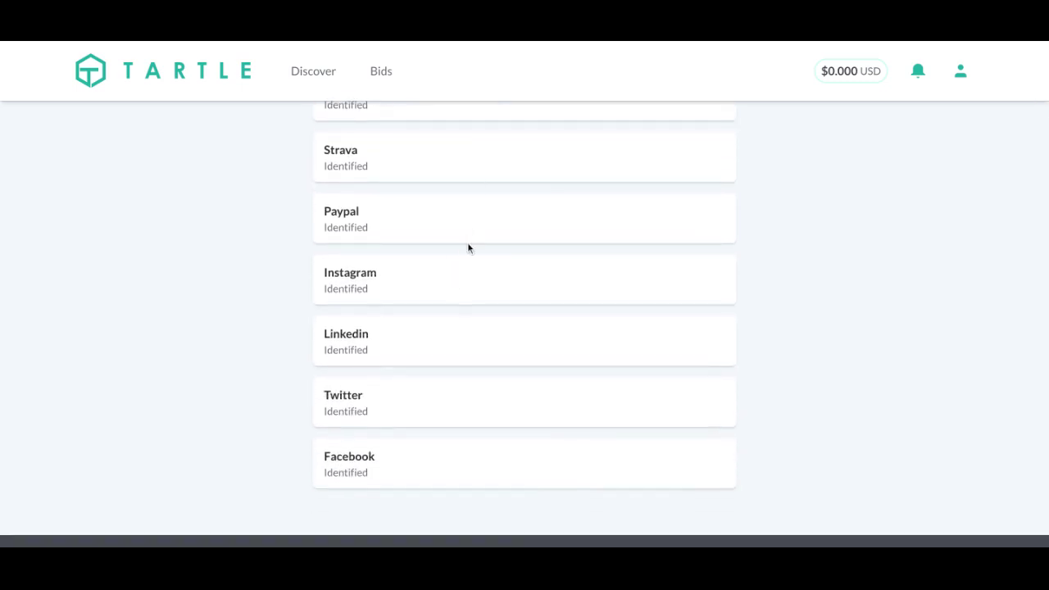
pyautogui.scroll(-1, 468, 245)
# - Review the Facebook packet's name fields and Packet Configuration autosell settings, then return to the top
pyautogui.click(400, 426)
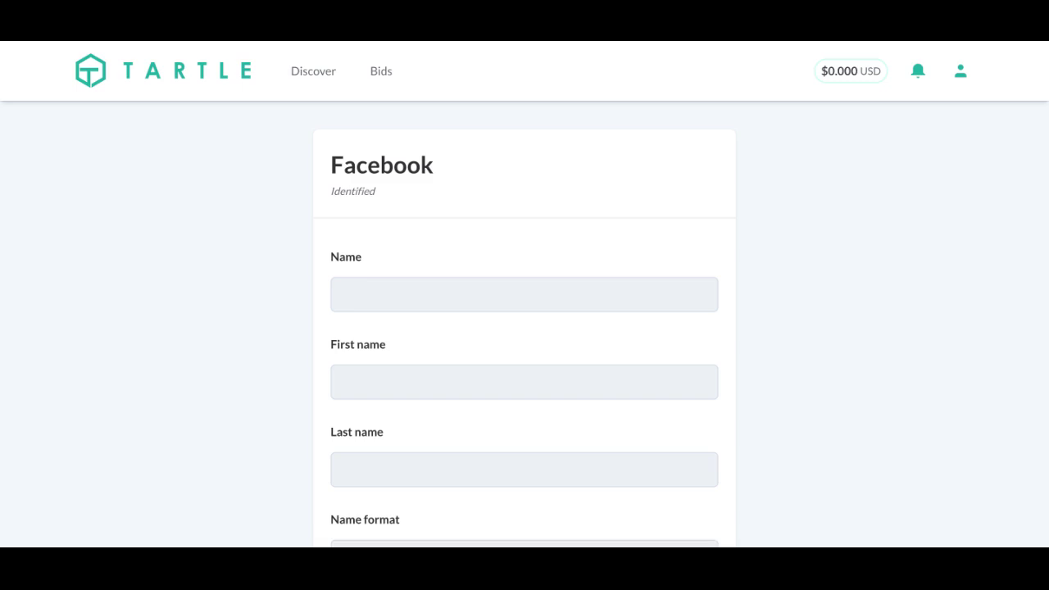
pyautogui.scroll(-2, 524, 328)
pyautogui.scroll(-2, 525, 328)
pyautogui.scroll(-2, 525, 327)
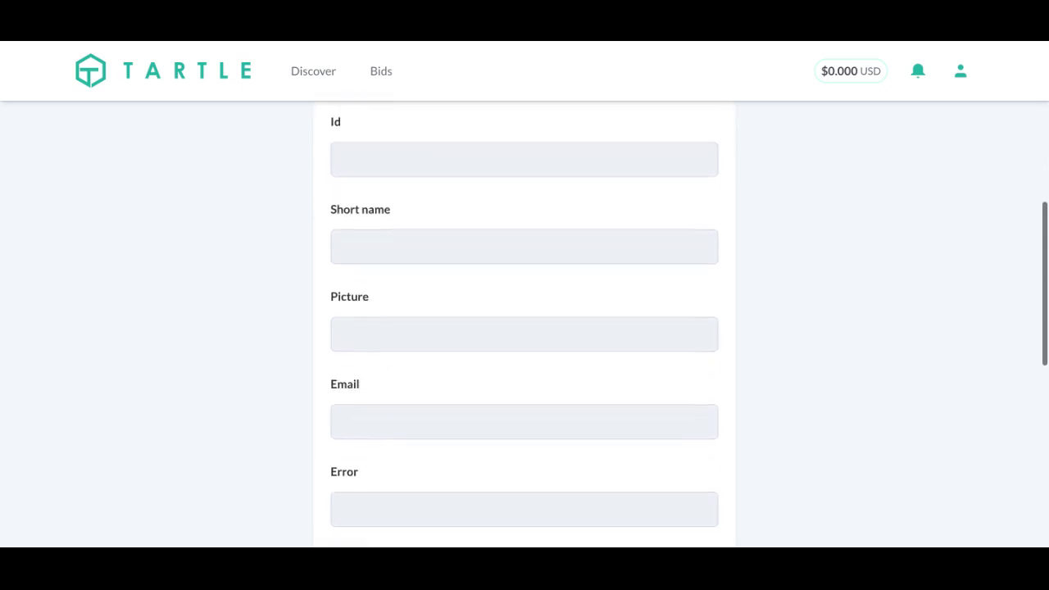
pyautogui.scroll(2, 416, 173)
pyautogui.scroll(-2, 400, 284)
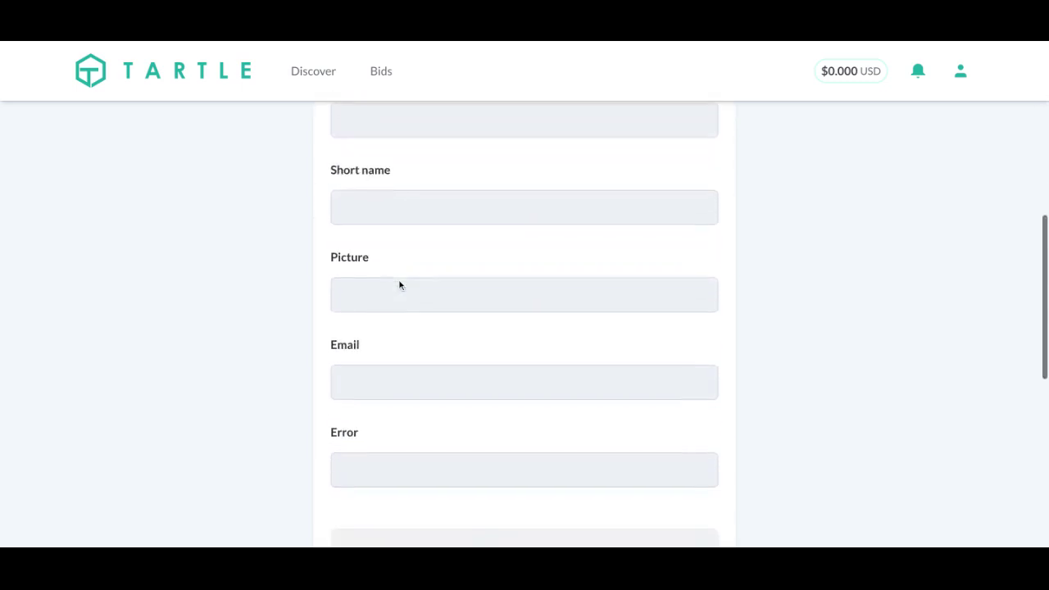
pyautogui.scroll(-2, 401, 284)
pyautogui.scroll(-3, 400, 284)
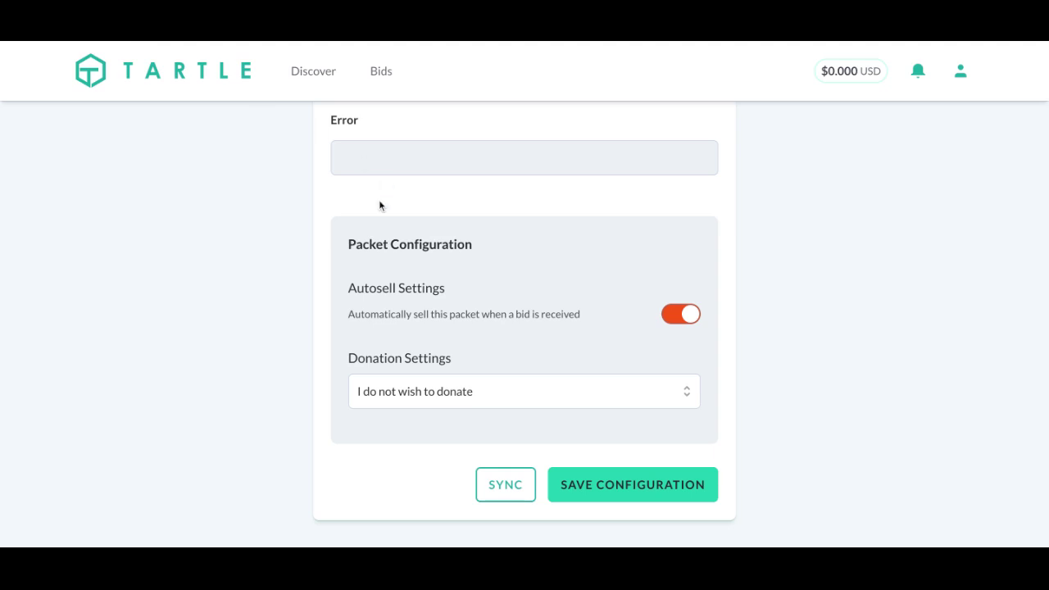
pyautogui.scroll(10, 693, 404)
pyautogui.scroll(5, 693, 404)
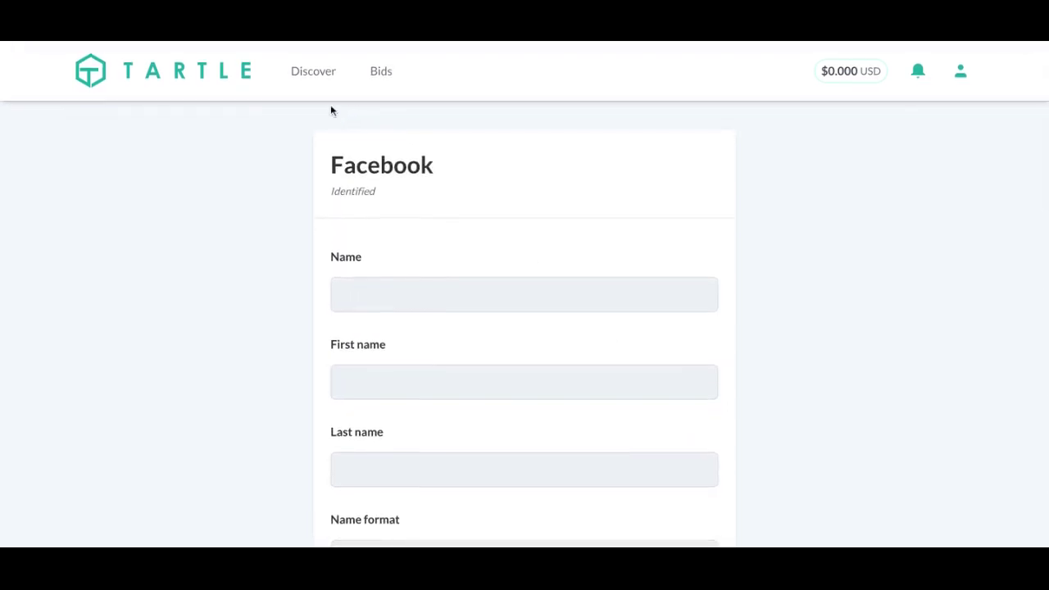
# - Confirm the Facebook packet now appears in the saved Integrations packets
pyautogui.click(318, 71)
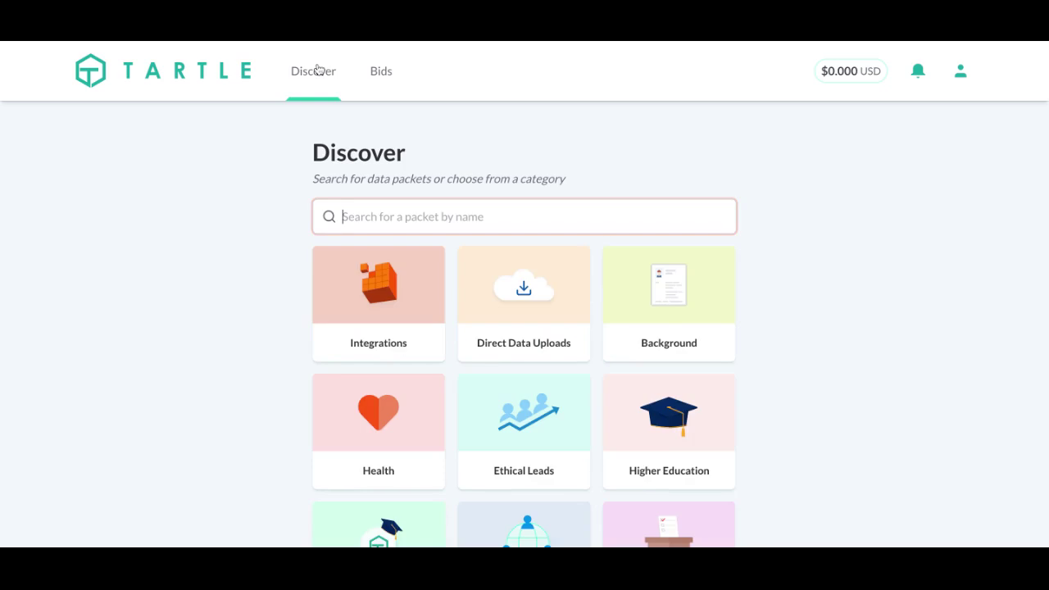
pyautogui.click(389, 326)
pyautogui.click(527, 225)
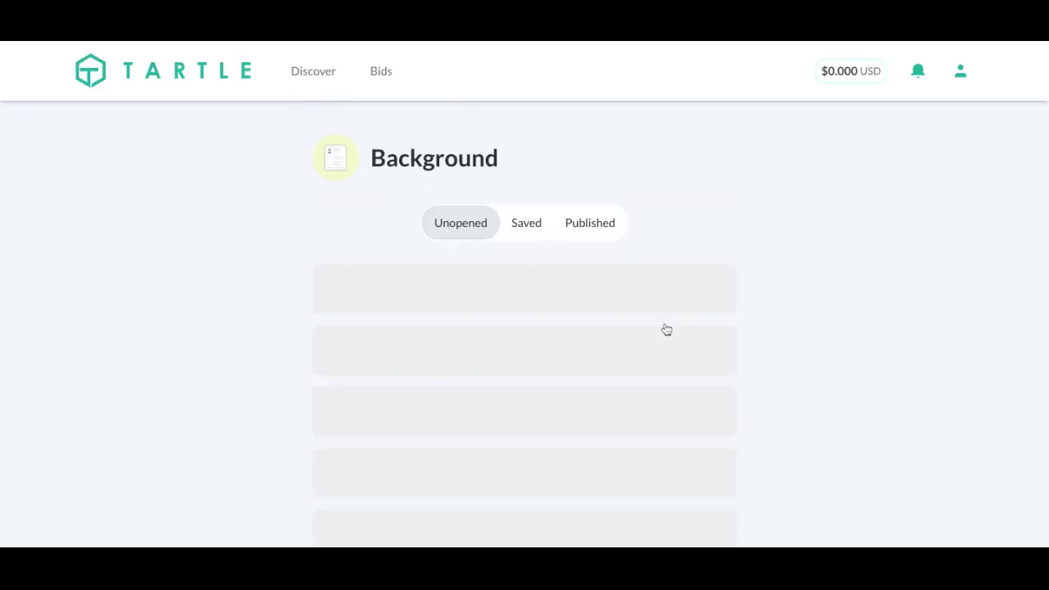
# - Bring up page 2 of the packet list, where DP-12 Degree/s appears
pyautogui.scroll(-2, 514, 303)
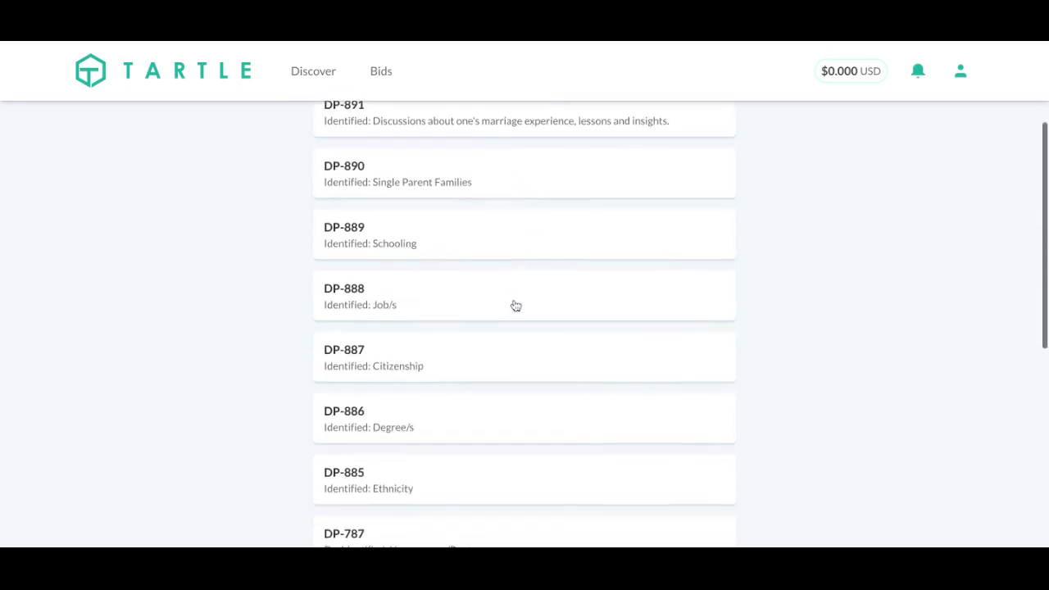
pyautogui.scroll(-3, 513, 304)
pyautogui.scroll(-1, 514, 305)
pyautogui.click(561, 422)
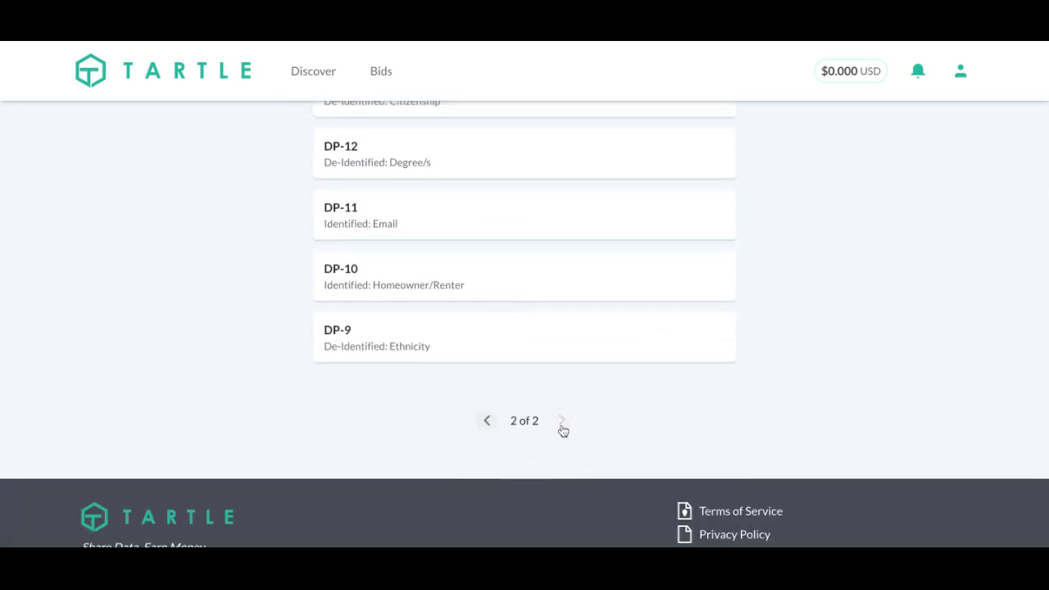
pyautogui.scroll(2, 500, 336)
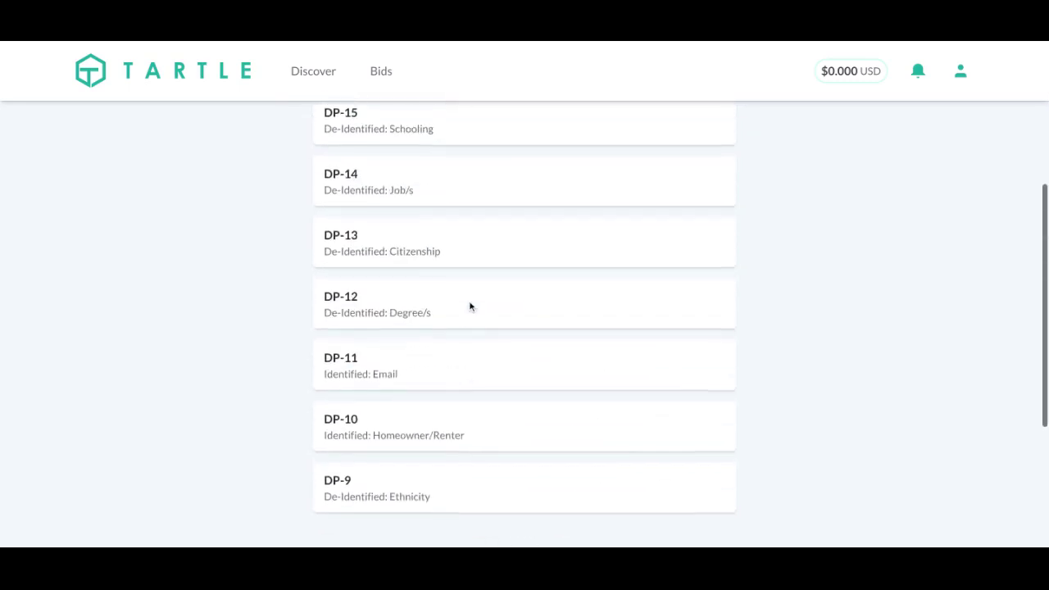
# - Answer DP-12's degree question with 'University of New Mexico, BBA in Marketing'
pyautogui.click(384, 322)
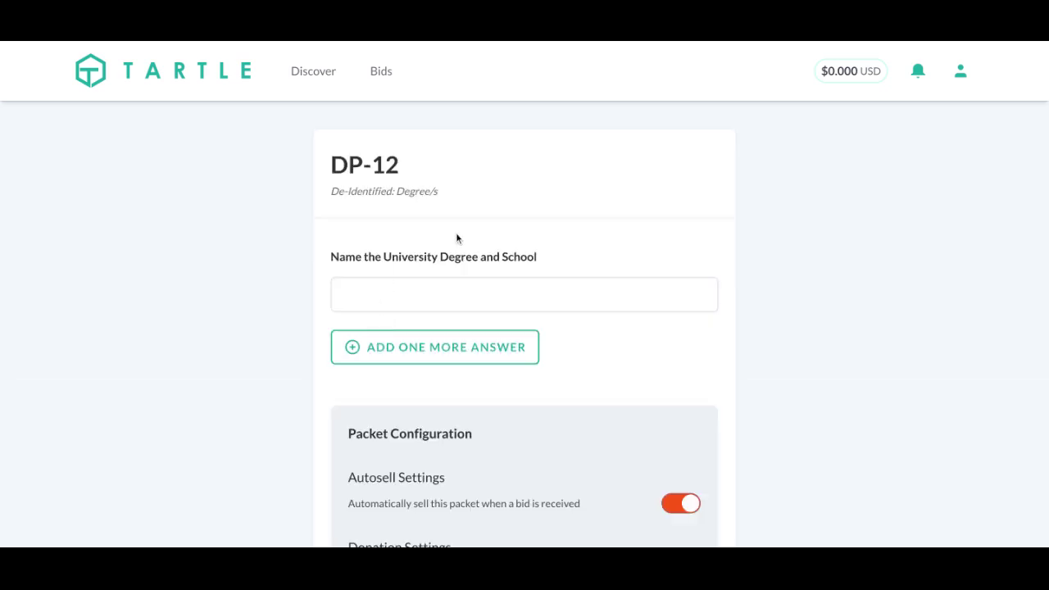
pyautogui.click(433, 292)
pyautogui.write('U')
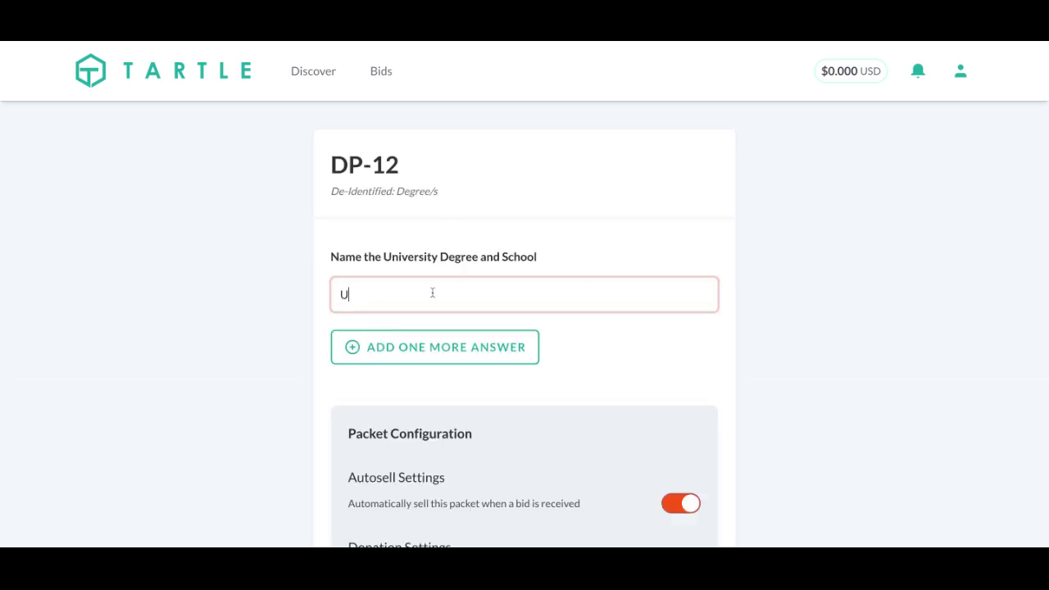
pyautogui.write('niversity of N')
pyautogui.write('ew Mexico')
pyautogui.write(', BBA')
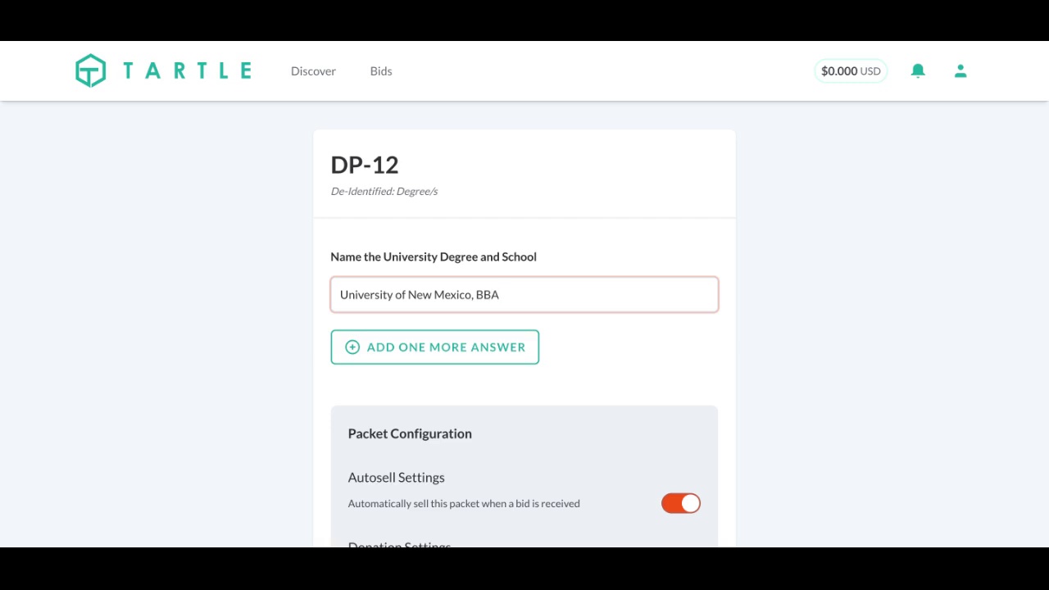
pyautogui.write(' in Marketing')
pyautogui.click(631, 340)
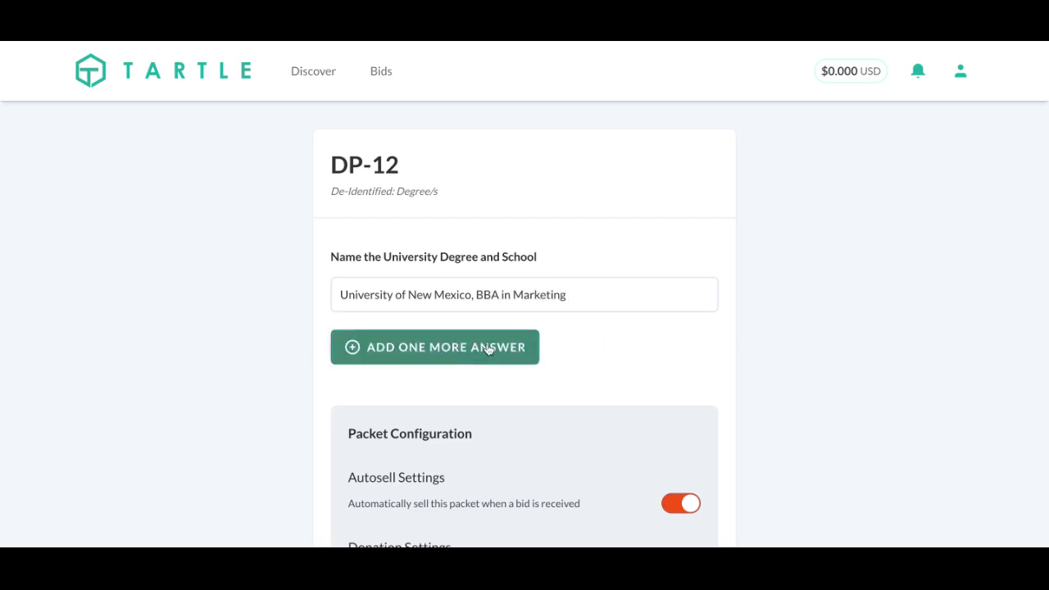
pyautogui.scroll(-3, 576, 327)
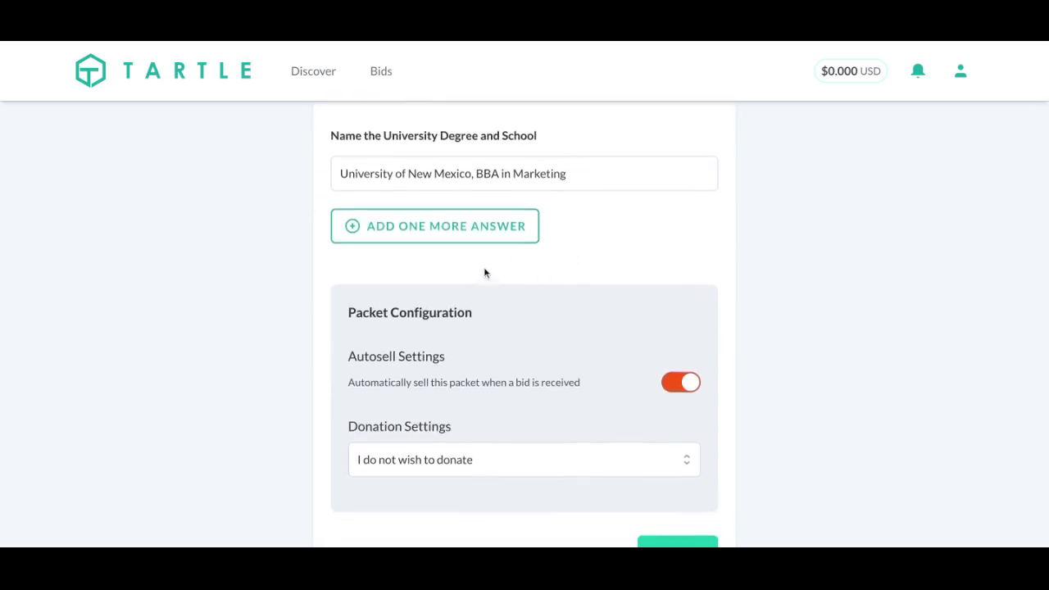
# - Switch the DP-12 Autosell Settings toggle off in Packet Configuration
pyautogui.scroll(-1, 529, 257)
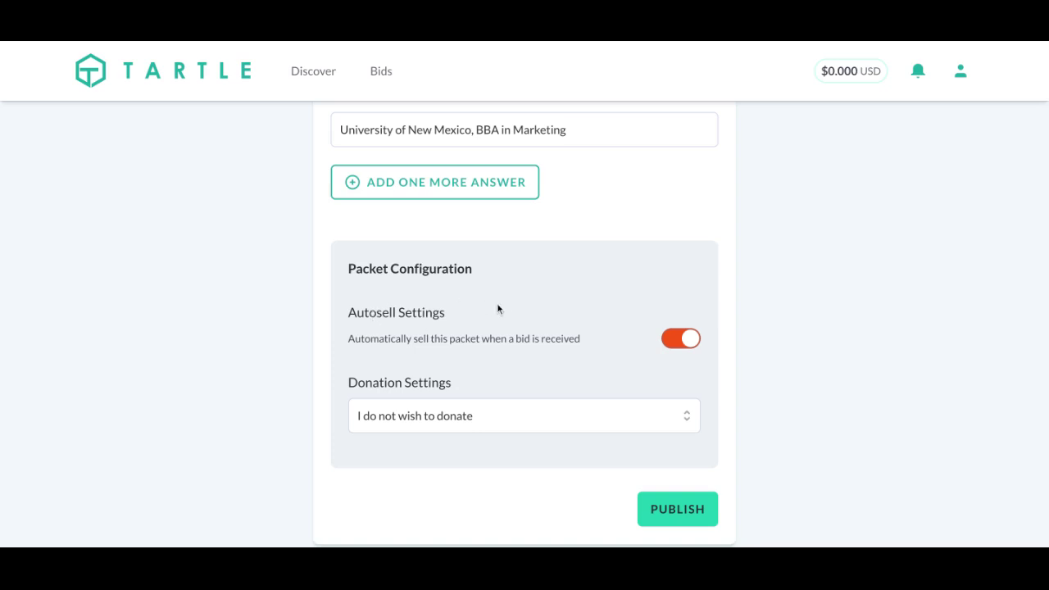
pyautogui.scroll(1, 543, 285)
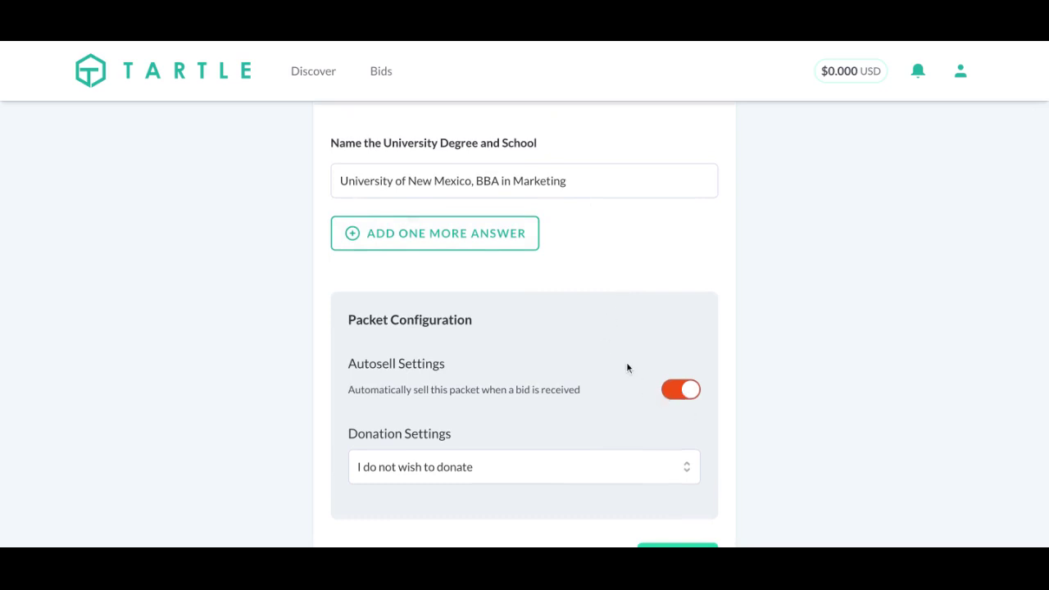
pyautogui.scroll(-2, 647, 310)
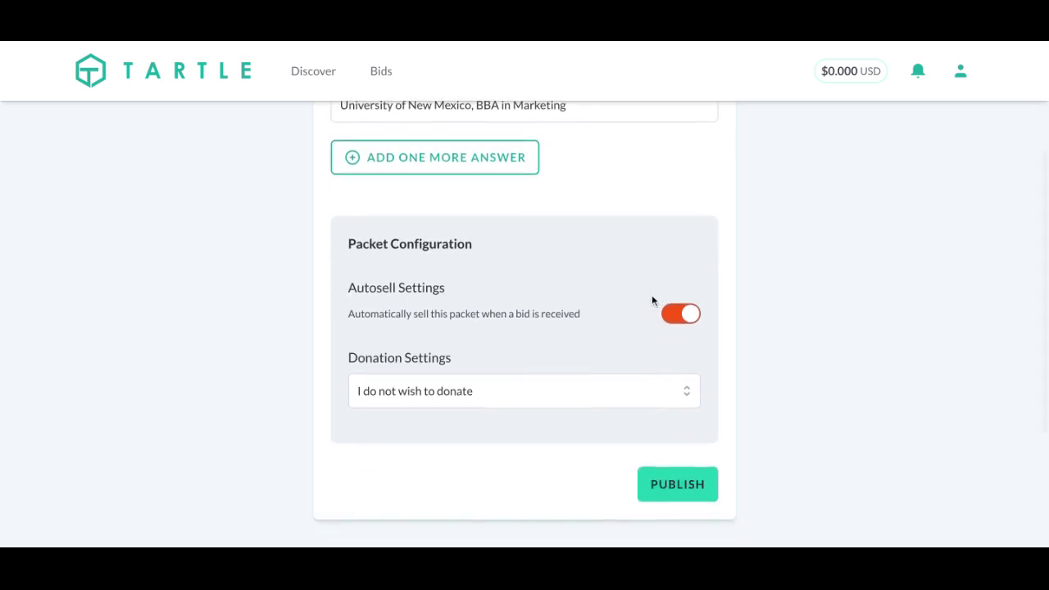
pyautogui.click(682, 314)
pyautogui.click(682, 314)
pyautogui.click(681, 314)
# - Publish DP-12 and defer the $0.001 bid with Maybe Later
pyautogui.click(674, 497)
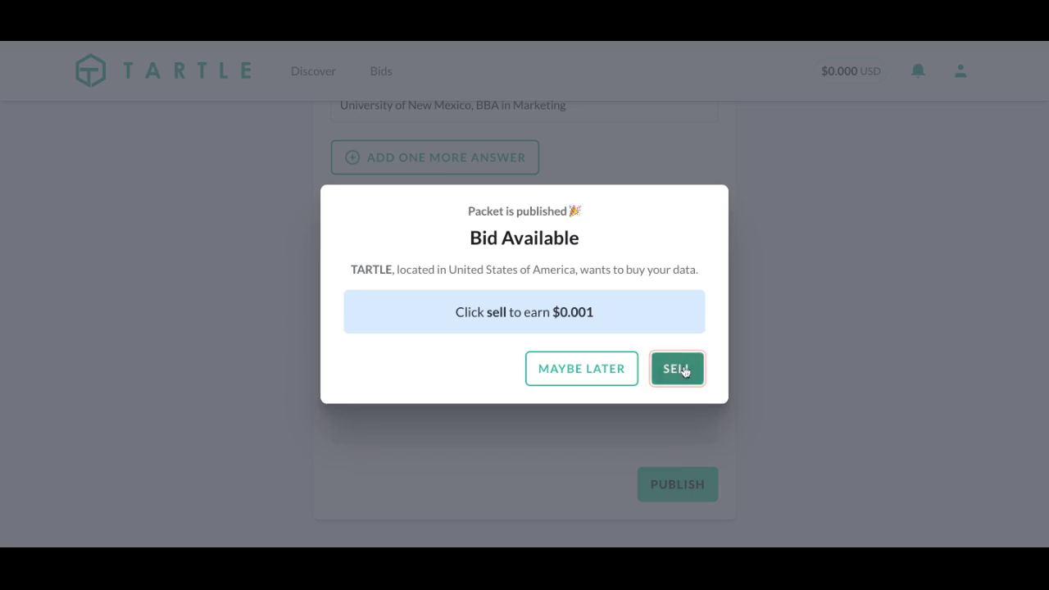
pyautogui.click(590, 369)
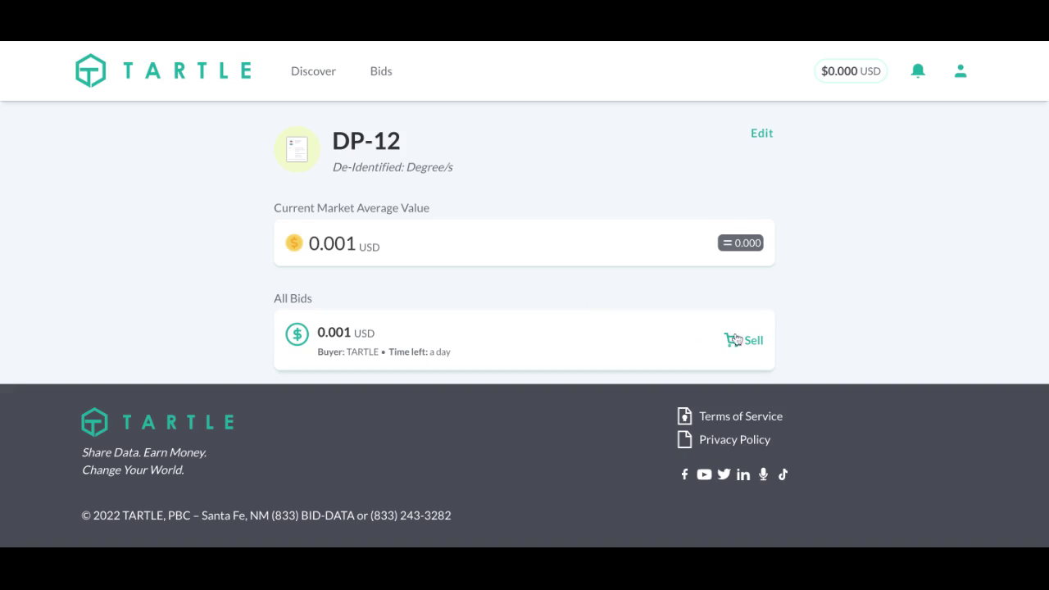
# - Review the Bids list: active DP-726, DP-1118 and DP-12 bids above expired ones
pyautogui.click(381, 87)
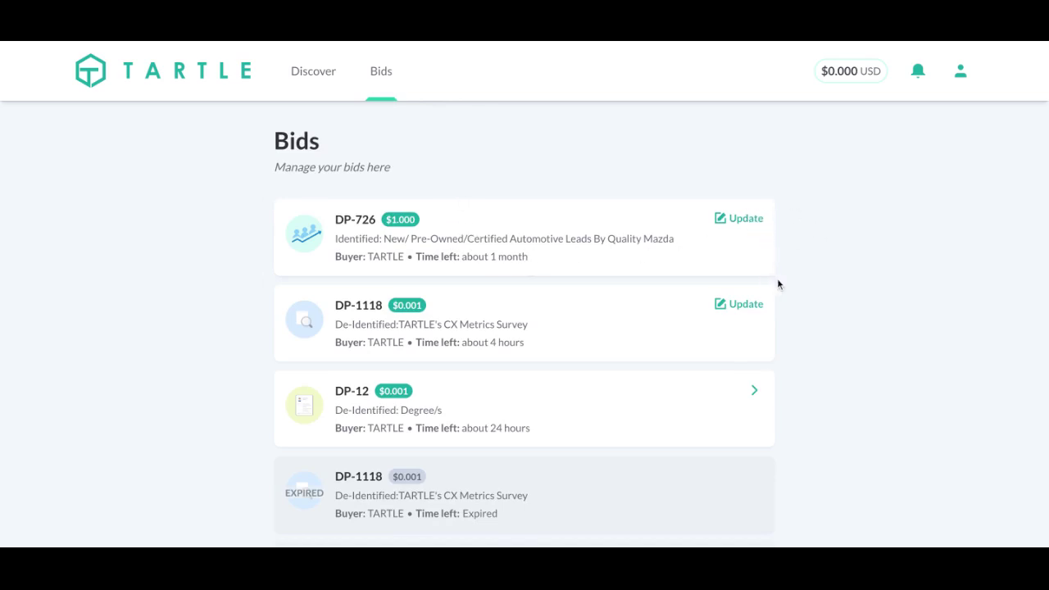
pyautogui.scroll(-2, 779, 284)
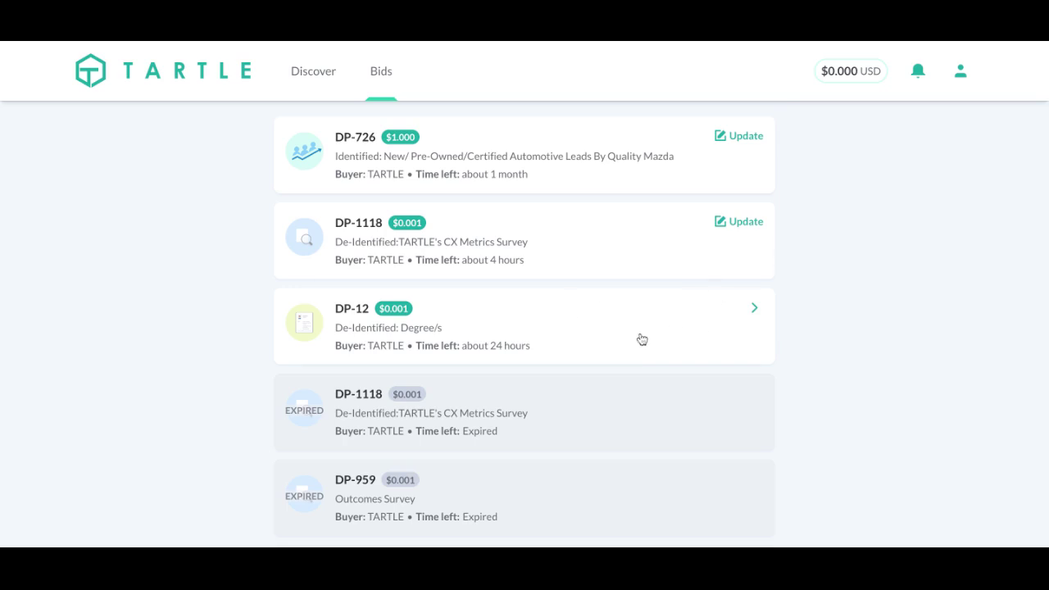
pyautogui.scroll(-1, 640, 340)
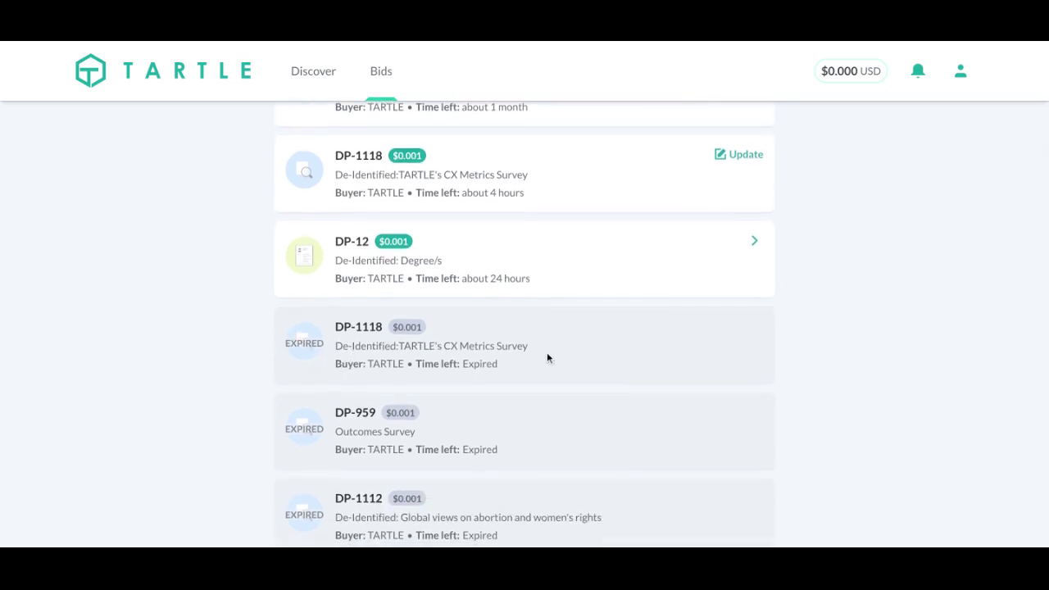
pyautogui.scroll(3, 547, 352)
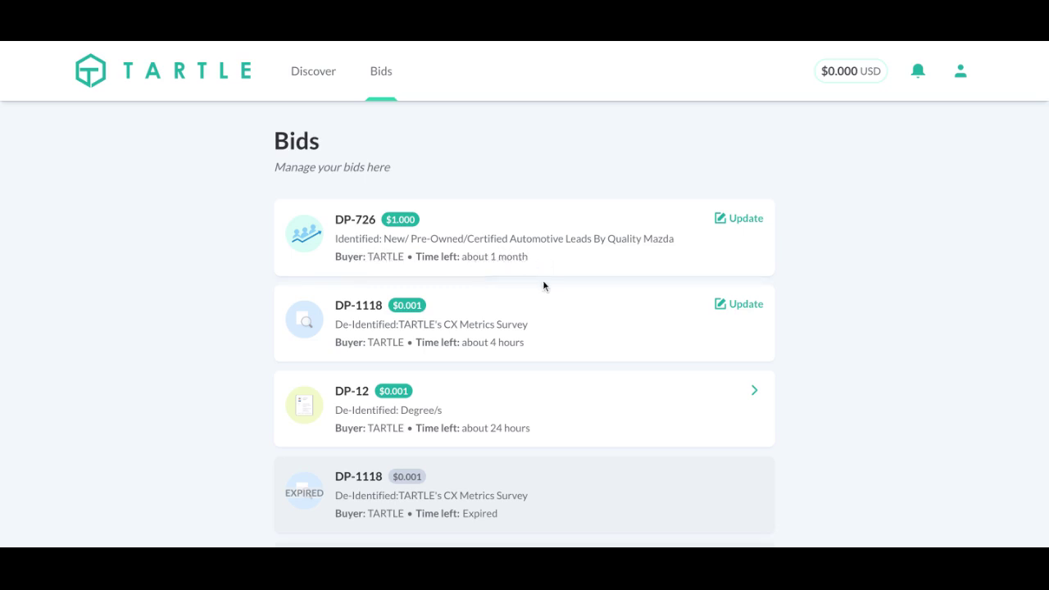
pyautogui.scroll(-2, 480, 402)
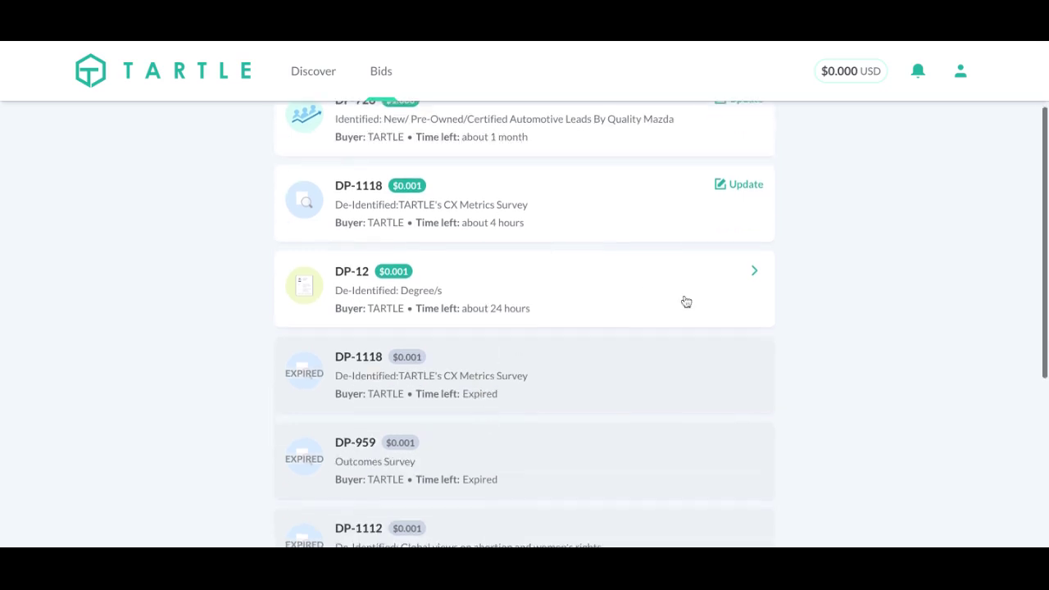
# - Sell DP-12 to TARTLE for $0.001 and confirm it left the active bids
pyautogui.click(758, 273)
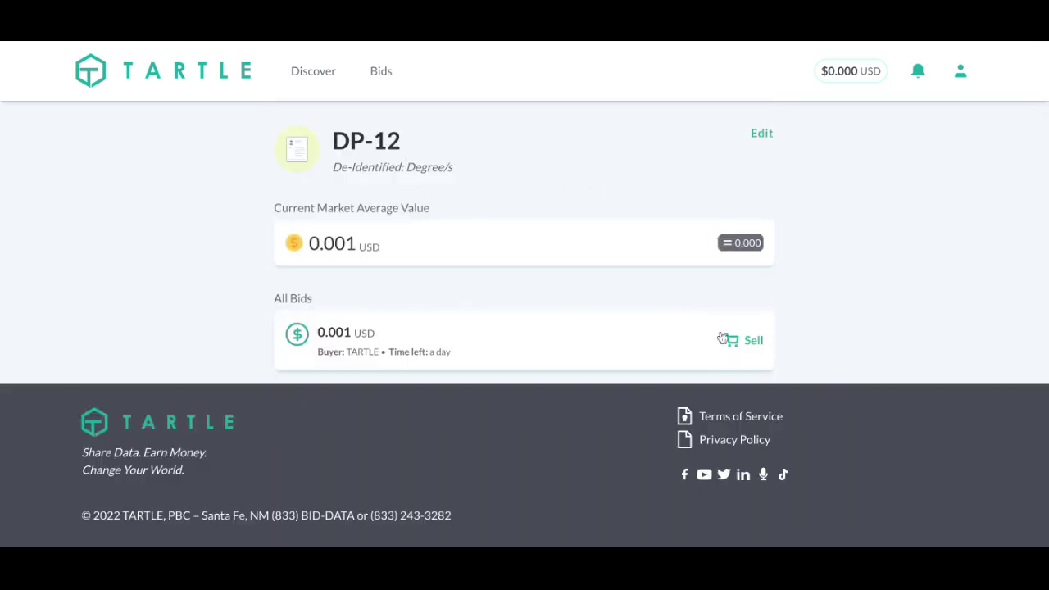
pyautogui.click(746, 343)
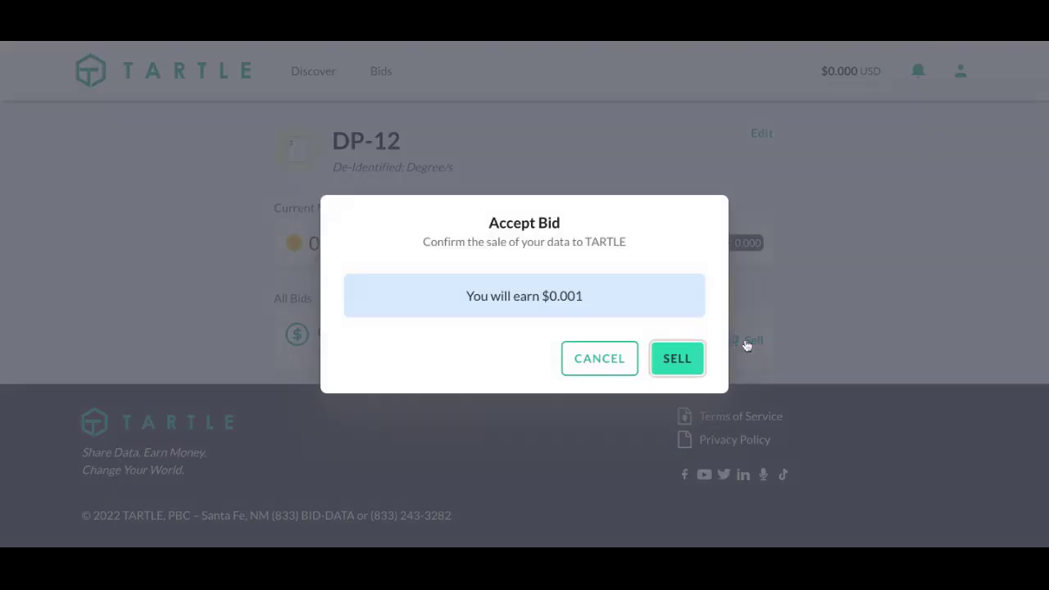
pyautogui.click(673, 366)
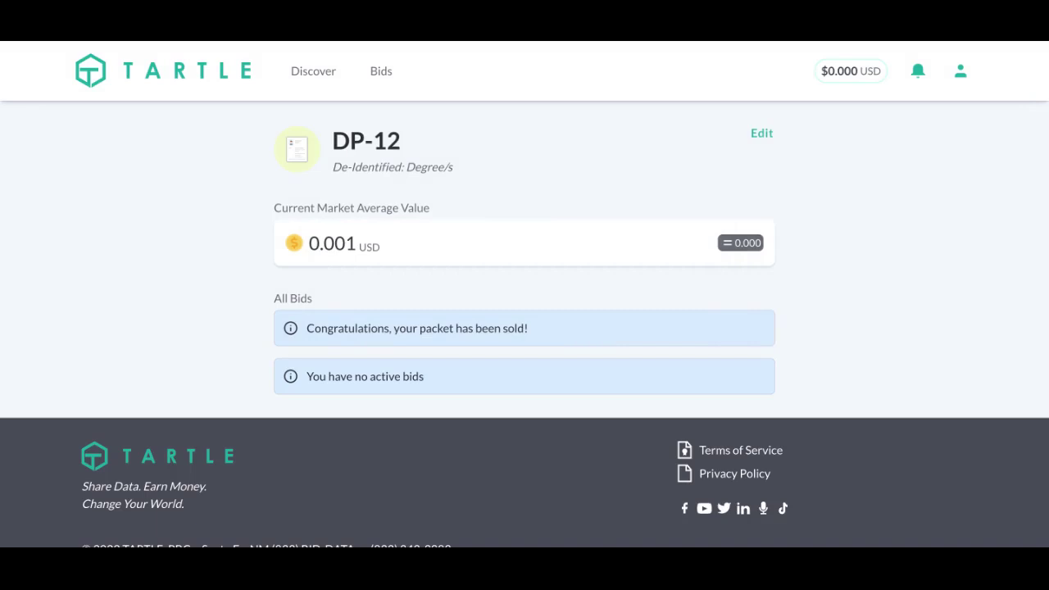
pyautogui.click(387, 81)
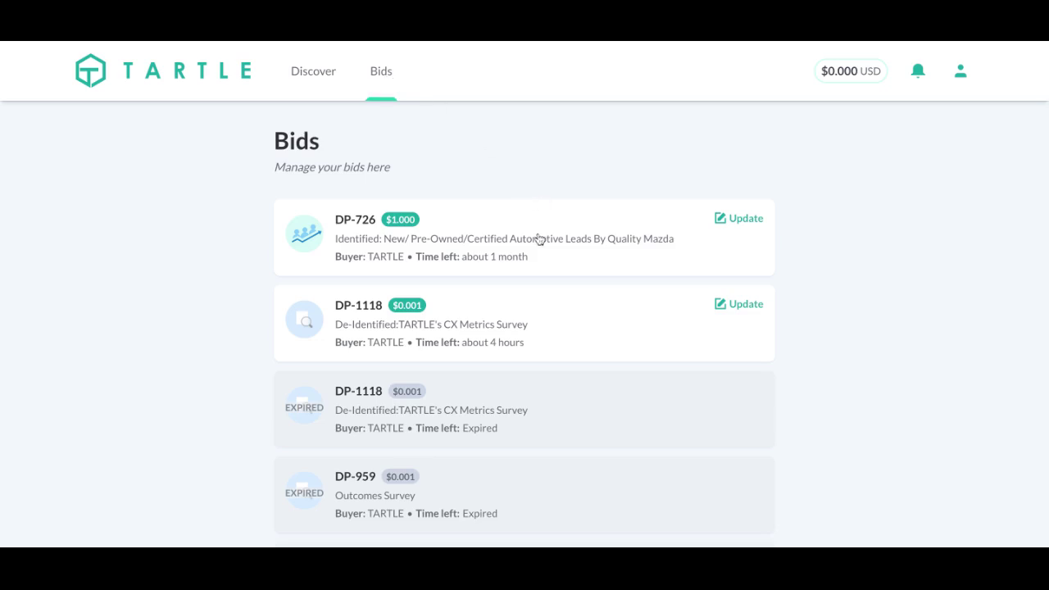
pyautogui.scroll(-3, 537, 238)
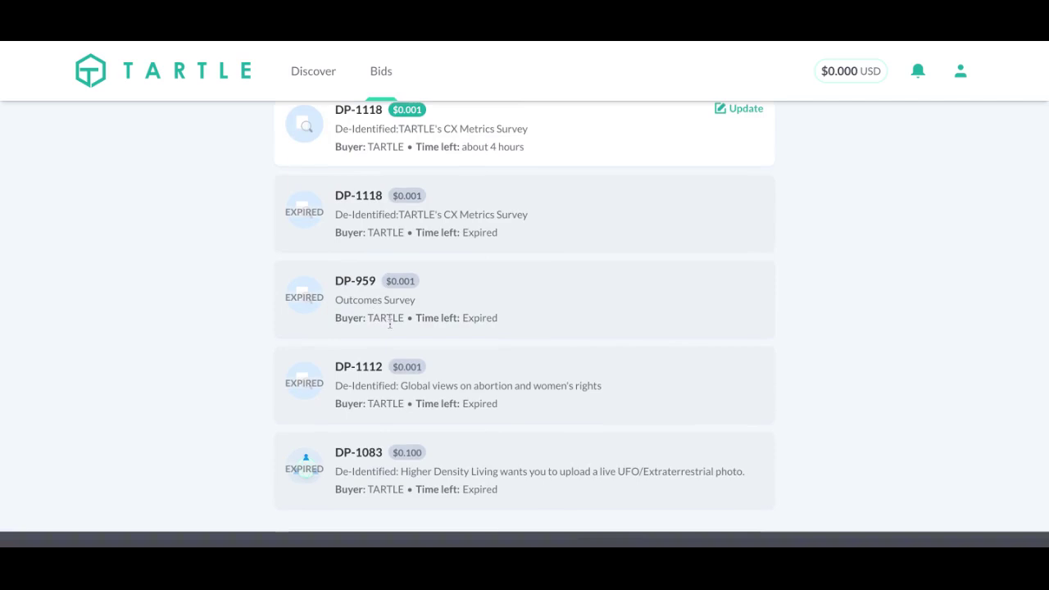
pyautogui.scroll(2, 564, 281)
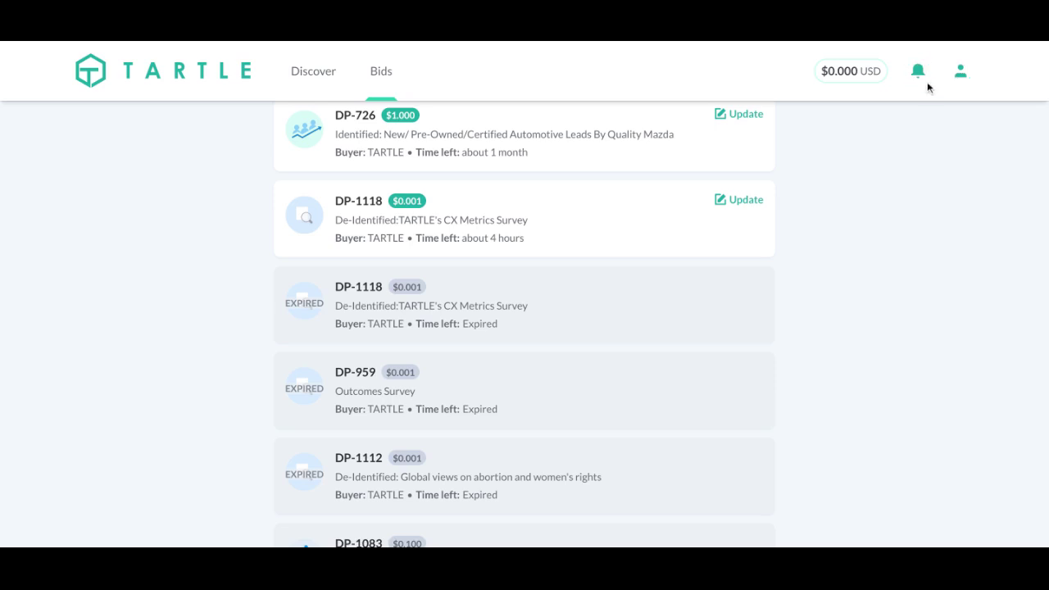
# - Attempt to turn on notifications, then return to Account information
pyautogui.click(963, 75)
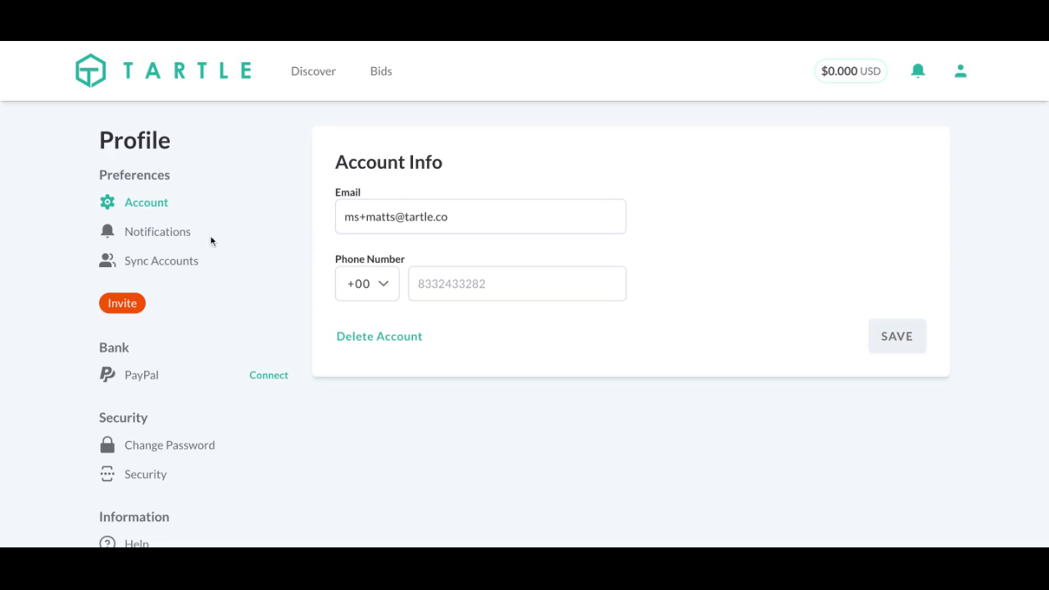
pyautogui.click(179, 236)
pyautogui.click(408, 228)
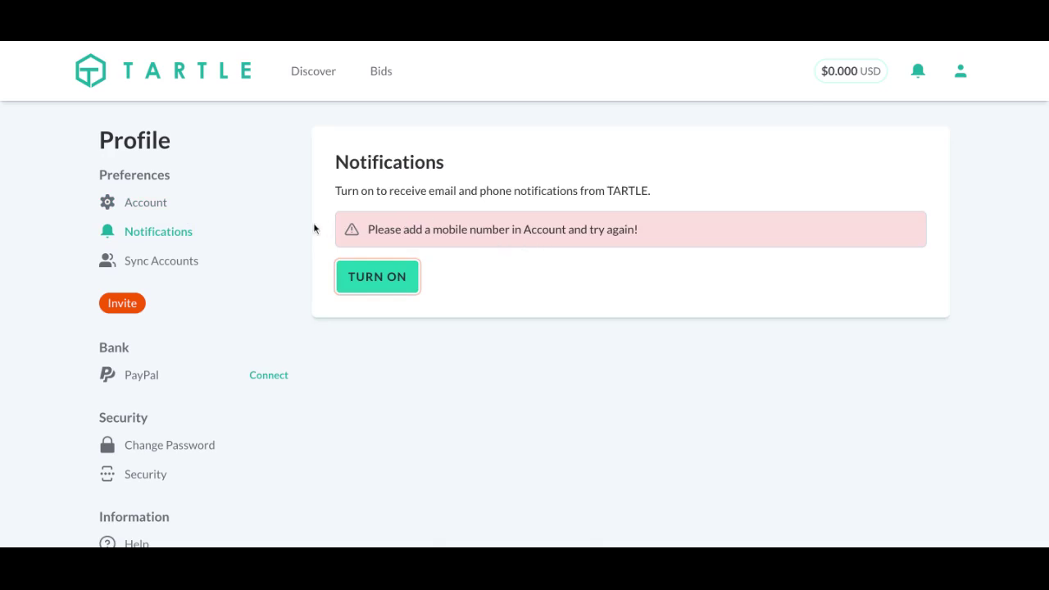
pyautogui.click(143, 204)
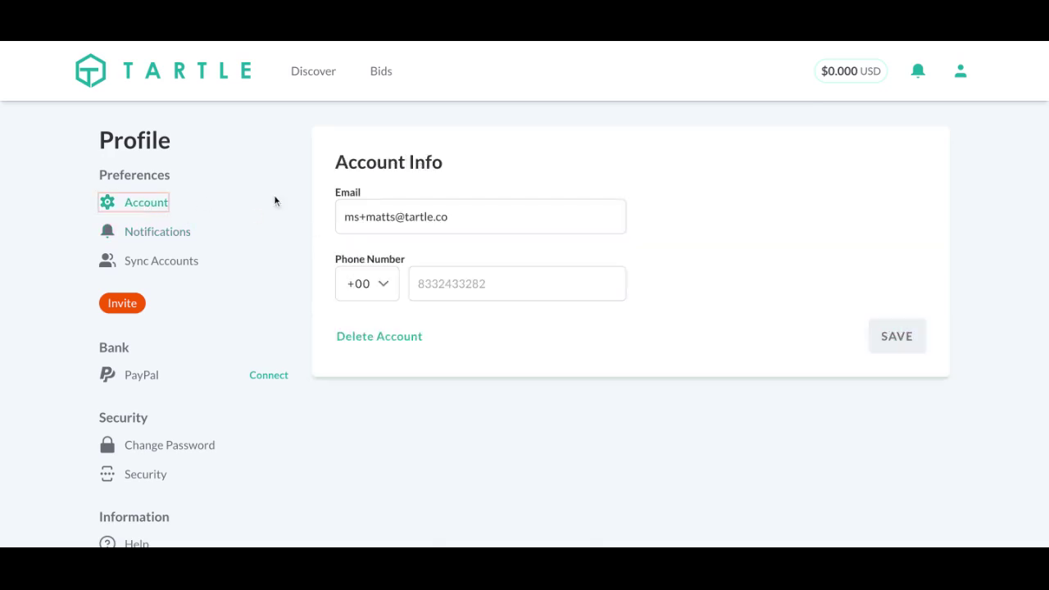
pyautogui.click(385, 293)
pyautogui.write('uni')
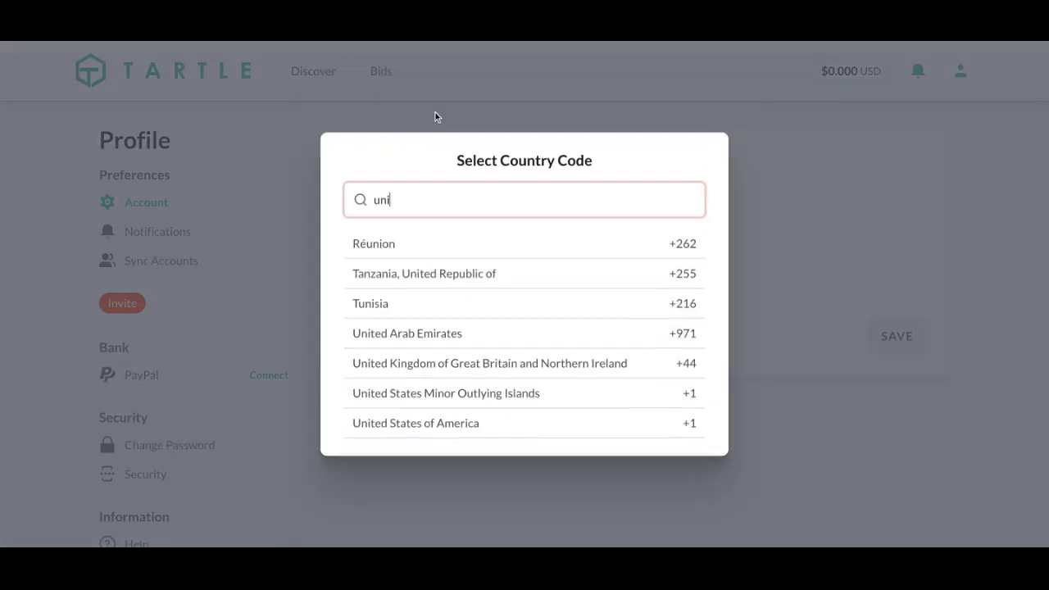
pyautogui.click(409, 423)
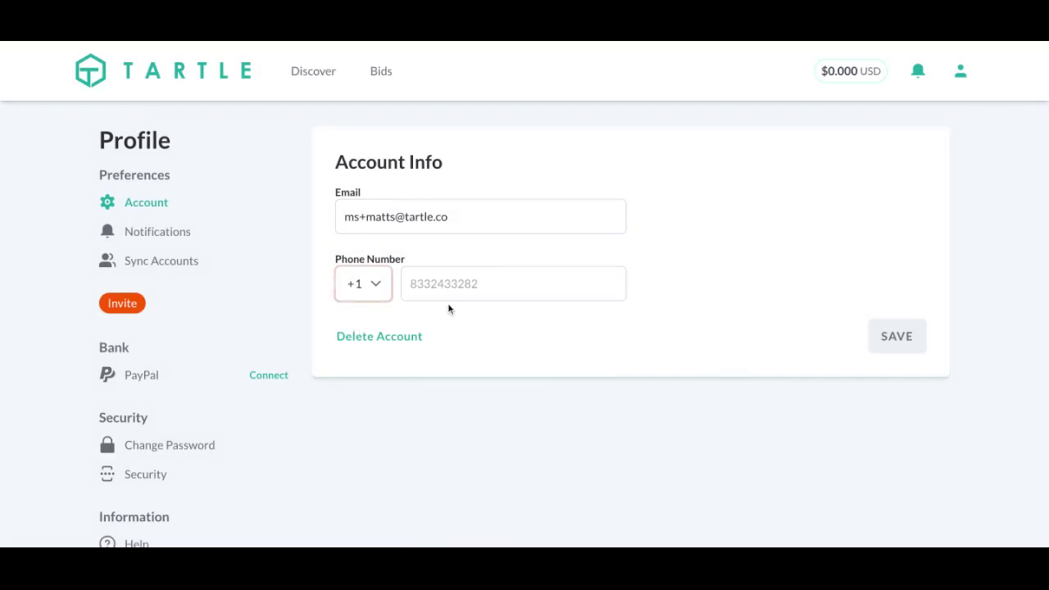
pyautogui.click(452, 292)
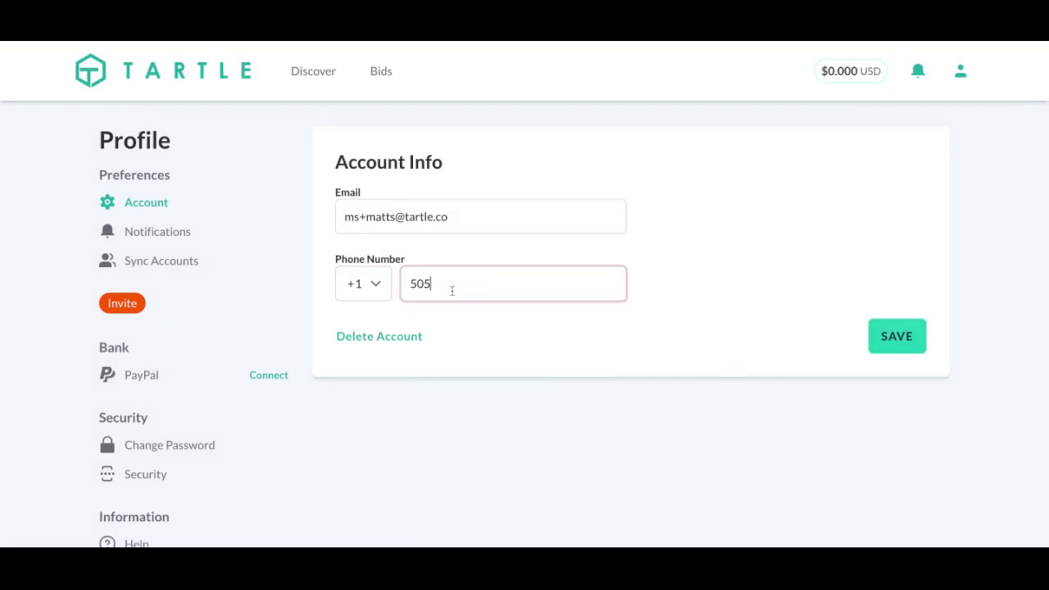
pyautogui.click(886, 339)
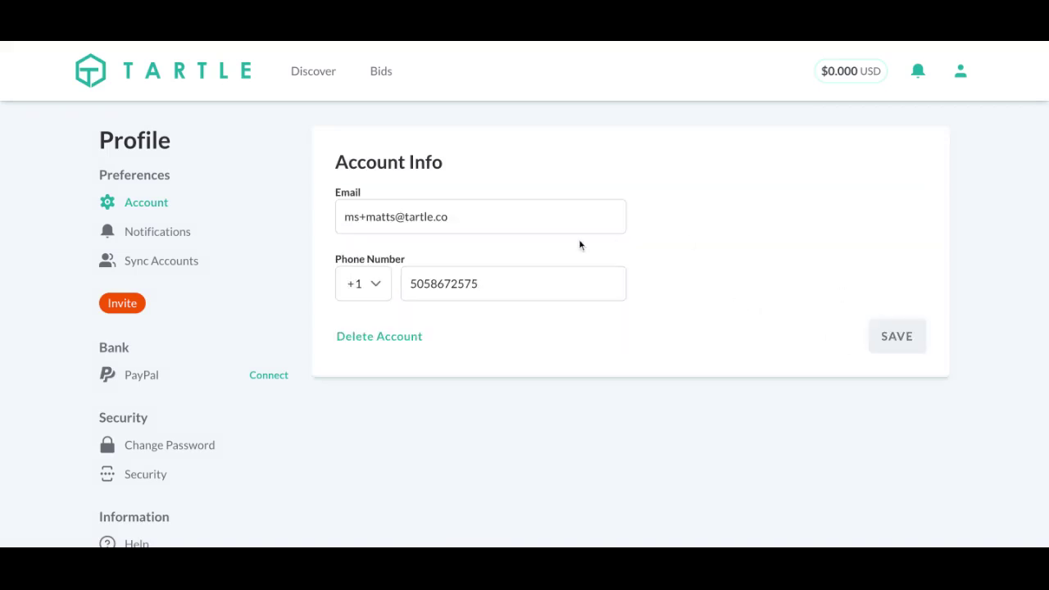
# - Enable TARTLE email and phone notifications from the Notifications settings panel
pyautogui.click(160, 236)
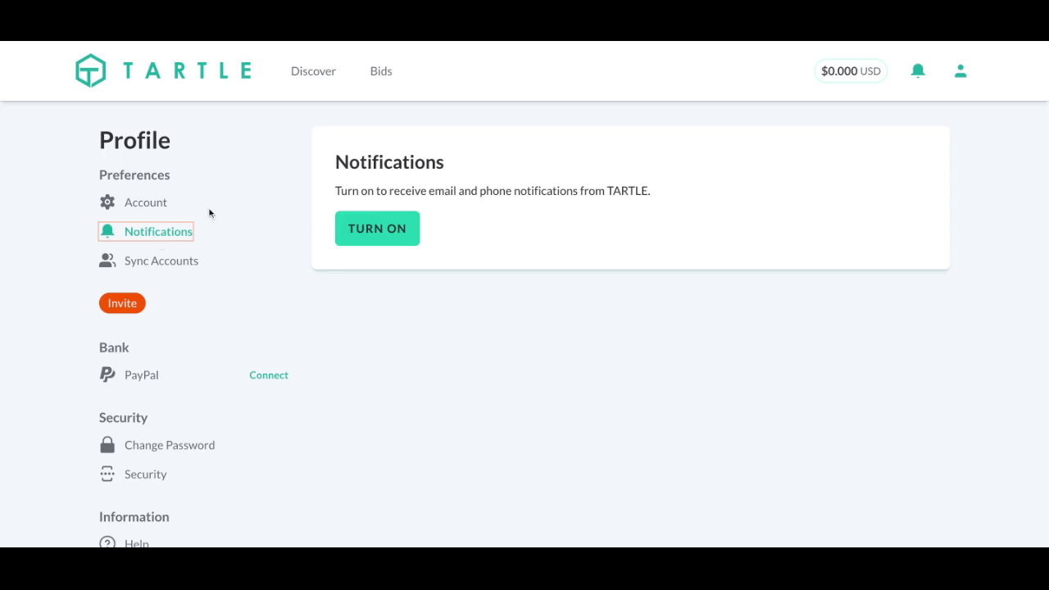
pyautogui.click(376, 228)
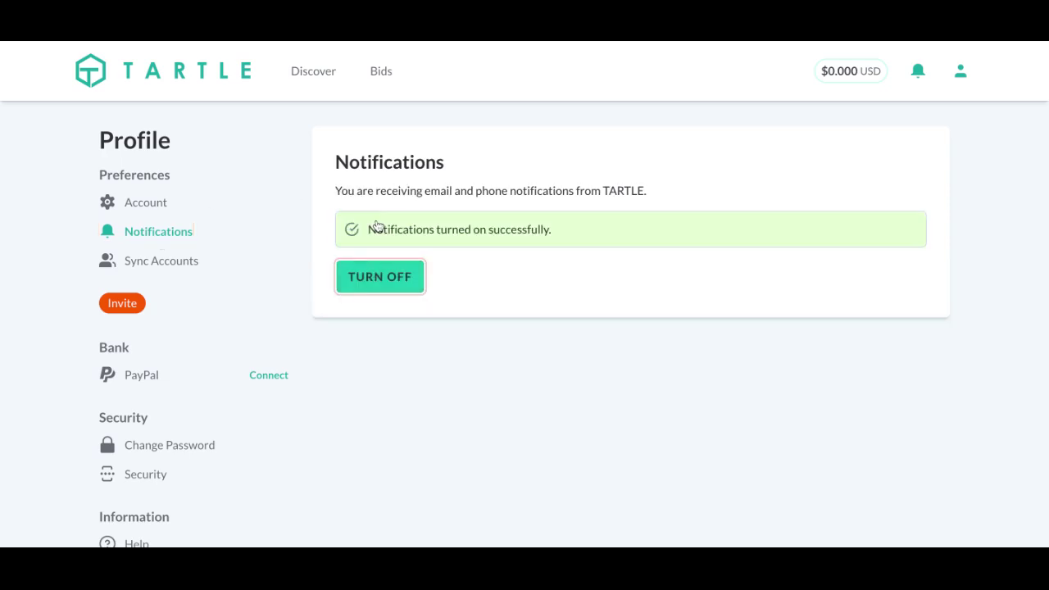